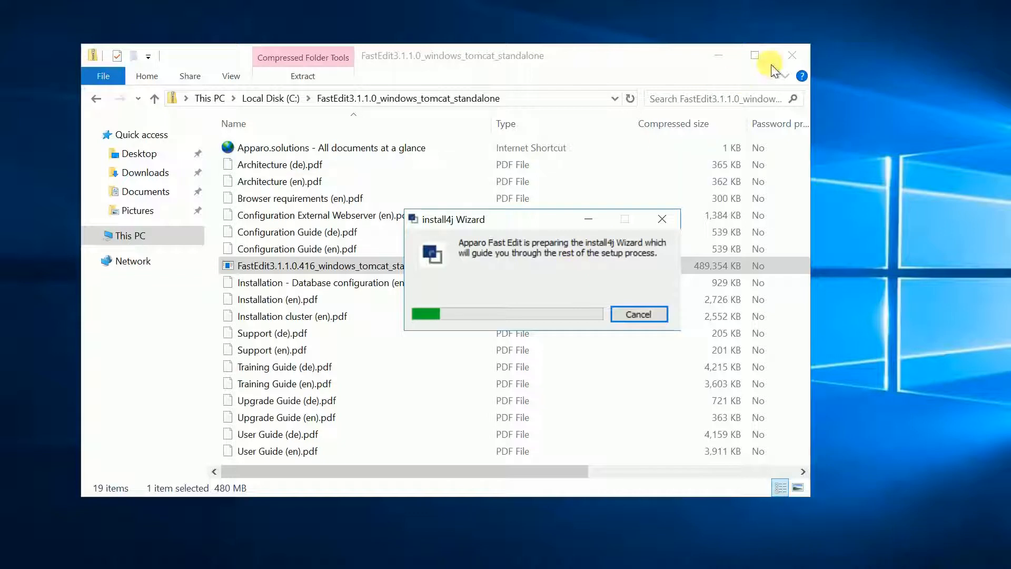
Close the archive folder window while the FastEdit setup wizard starts.
left_click(793, 56)
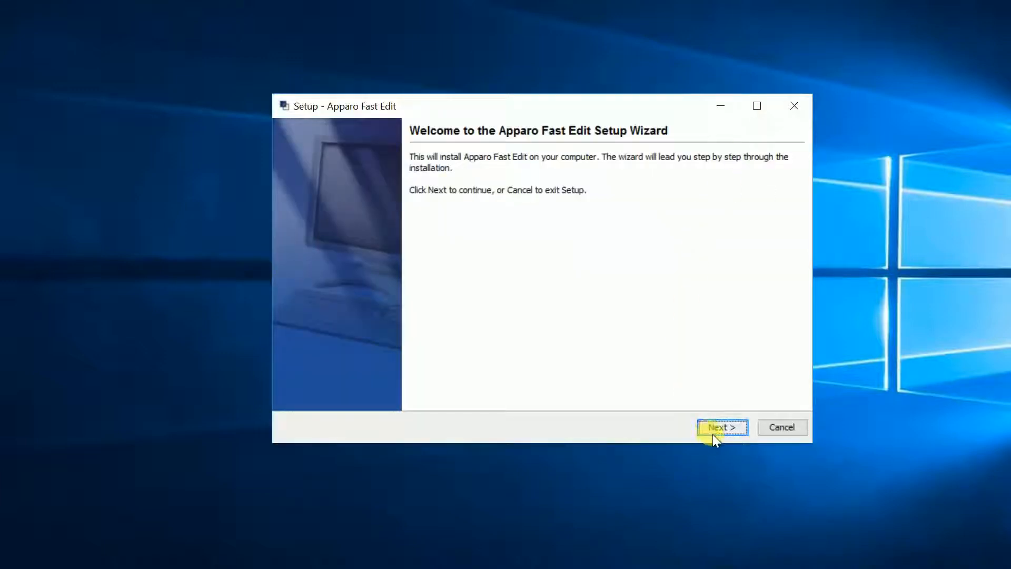
Accept the license agreement and choose single-instance complete installation on this server.
left_click(713, 430)
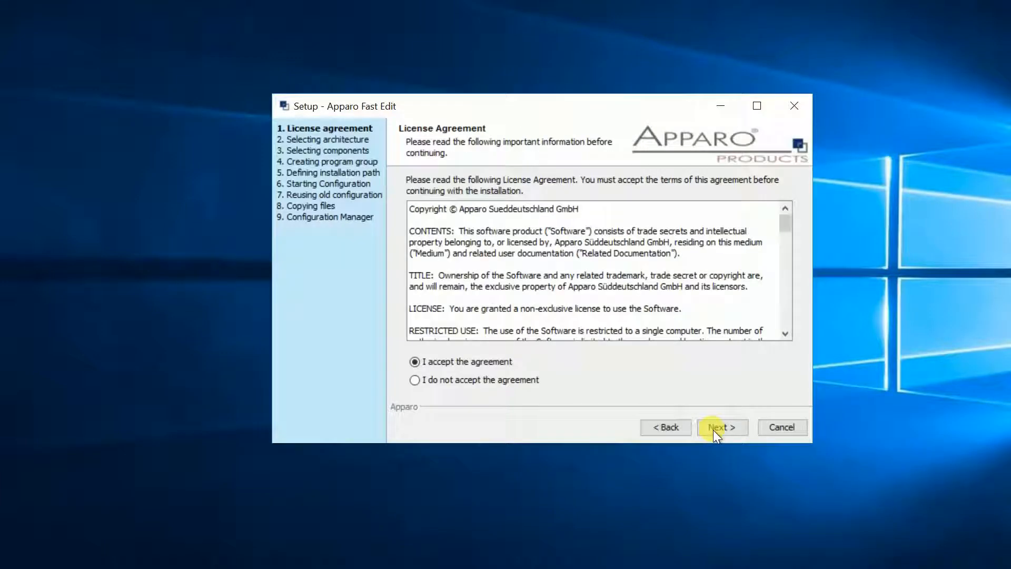
left_click_drag(789, 238, 789, 334)
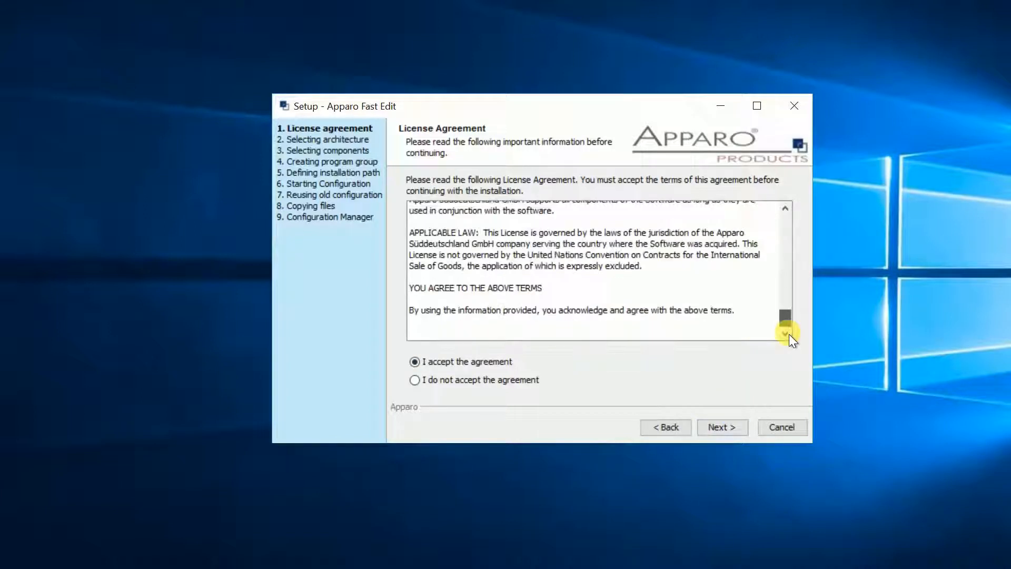
left_click(721, 427)
left_click(471, 321)
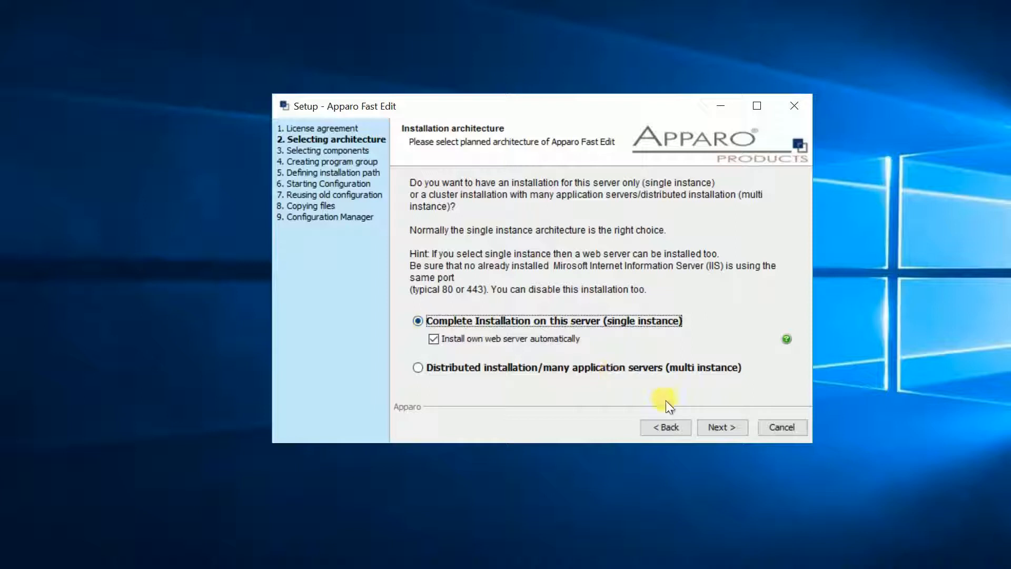
Keep the Apparo start menu folder and the default C:\Program Files\Apparo destination, then install.
left_click(710, 426)
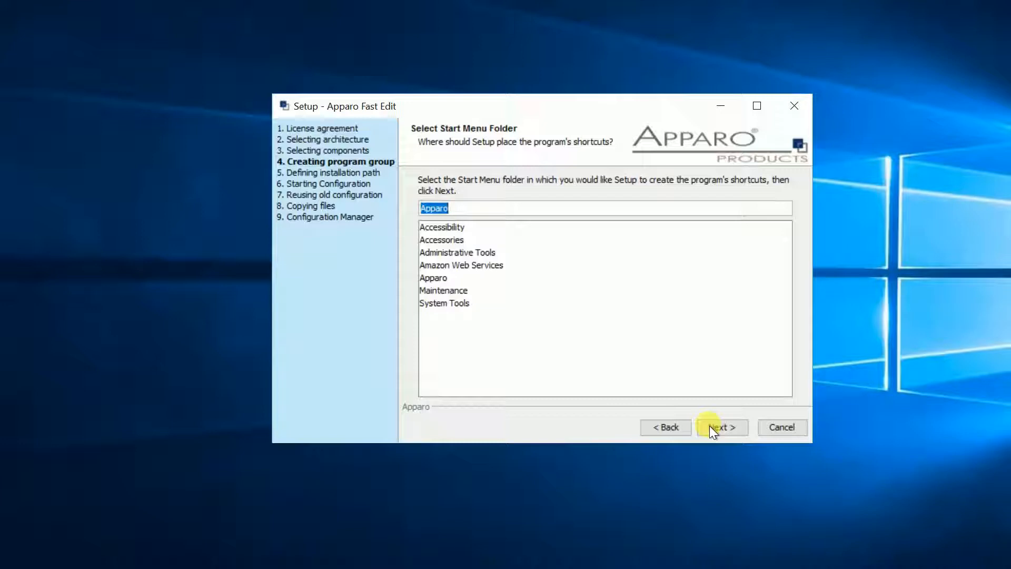
left_click(709, 426)
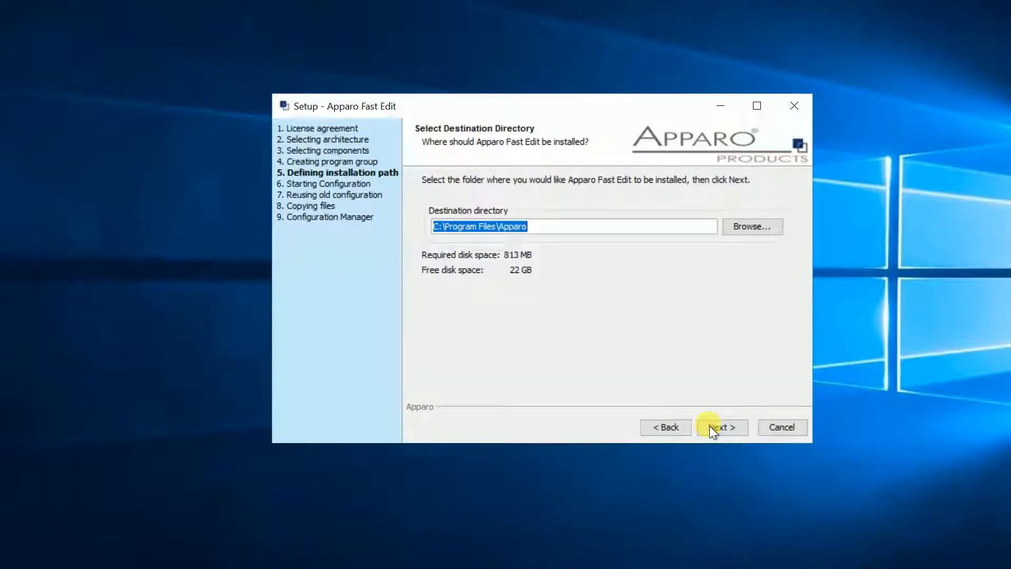
left_click(709, 426)
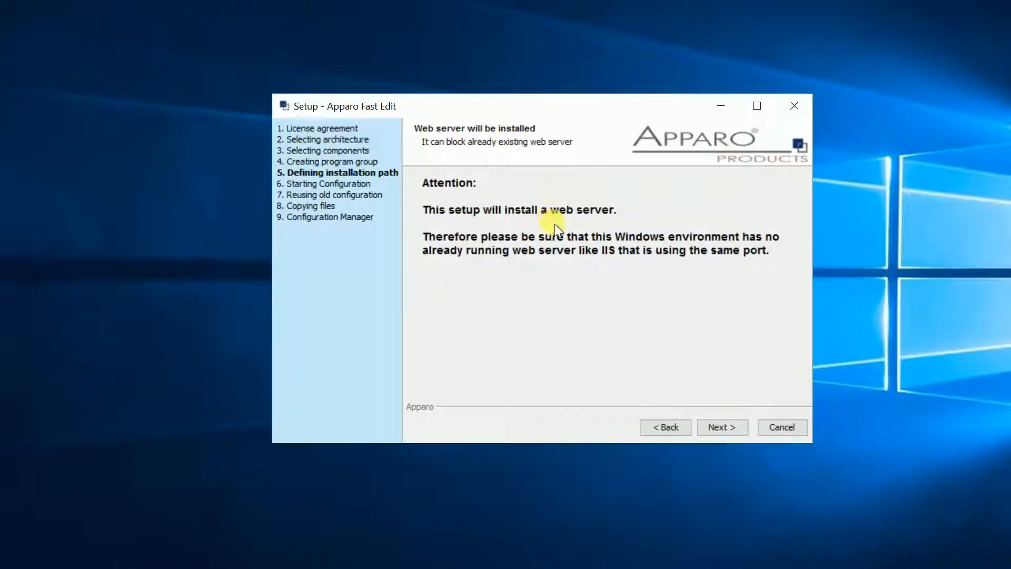
left_click(716, 428)
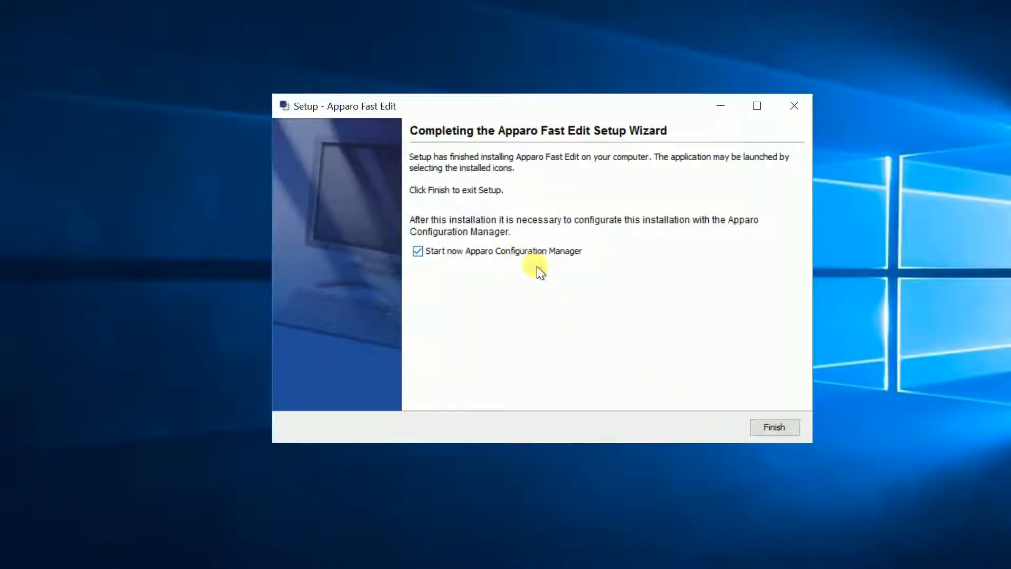
Launch the Configuration Manager and review Architecture, server, paths, security, Repository and License key settings.
left_click(763, 432)
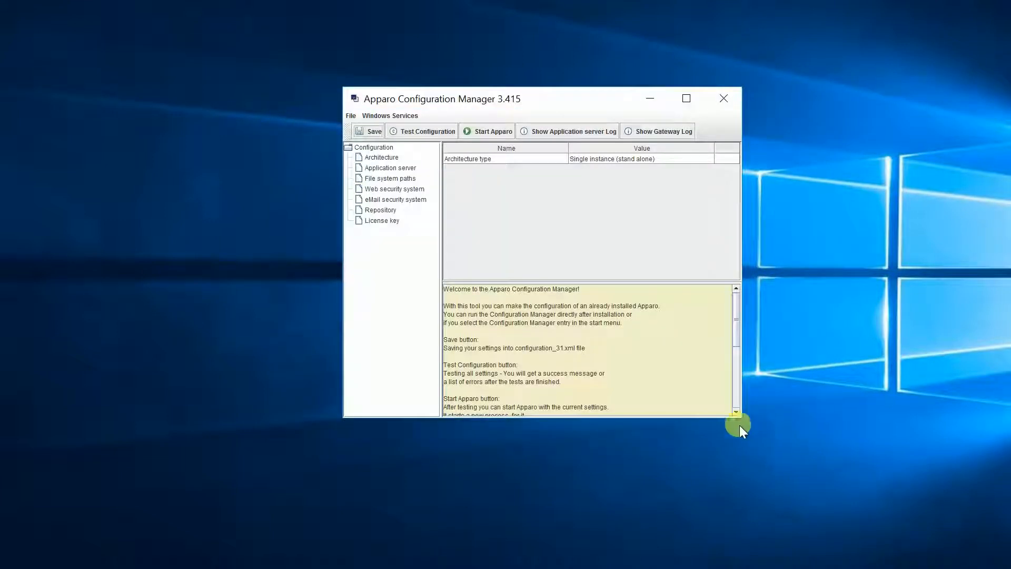
left_click(382, 159)
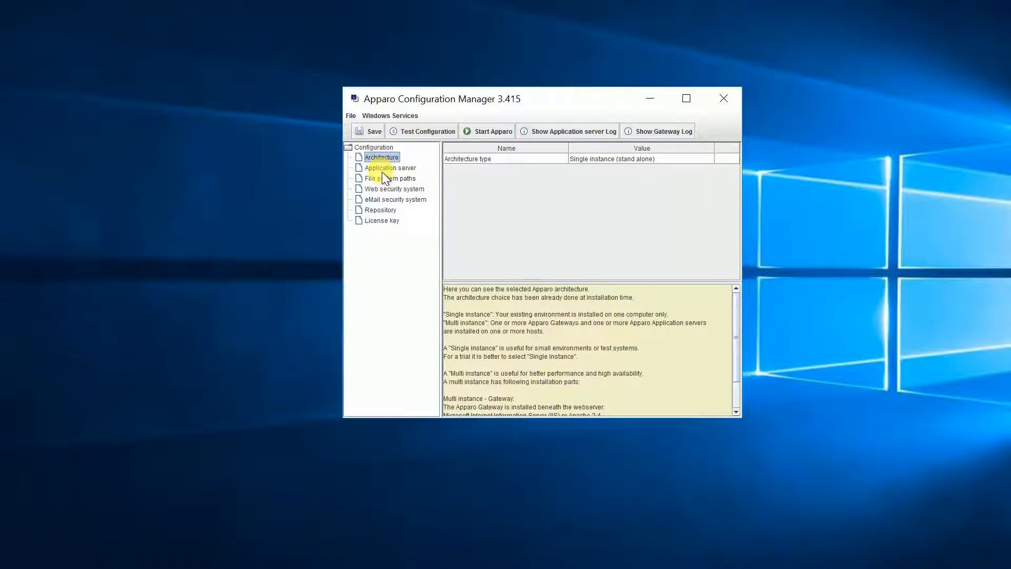
left_click(383, 172)
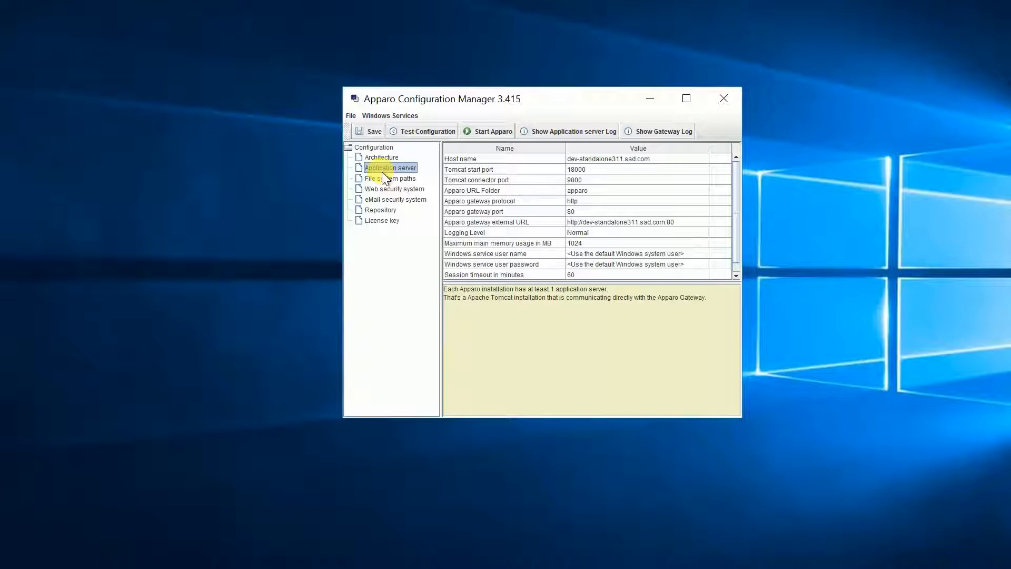
left_click(382, 180)
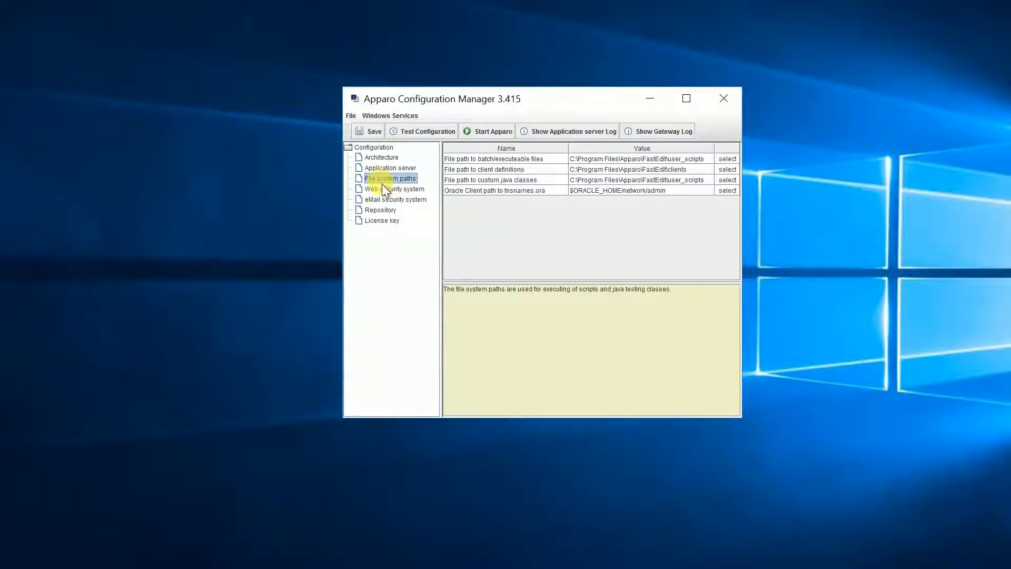
left_click(382, 189)
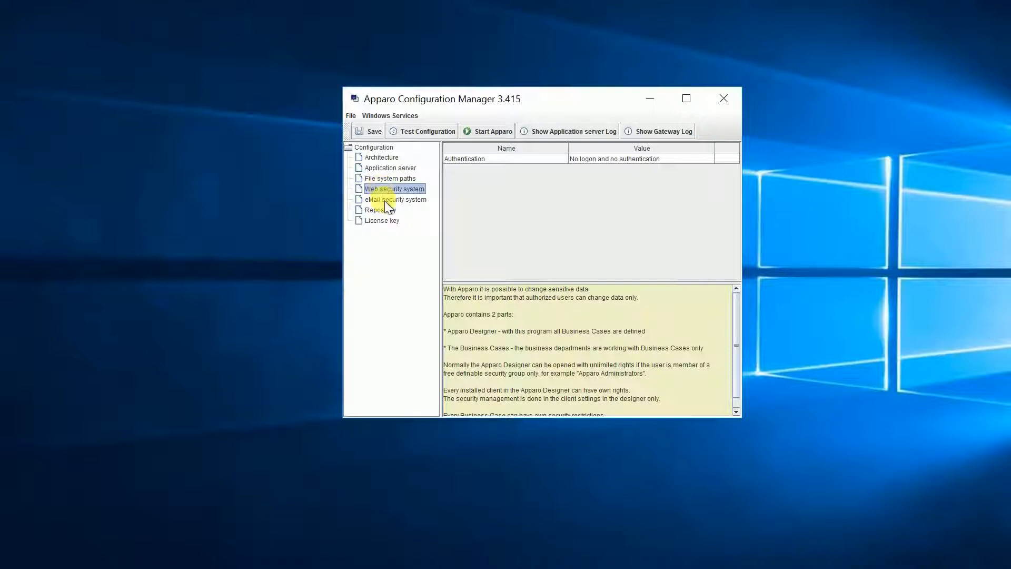
left_click(386, 202)
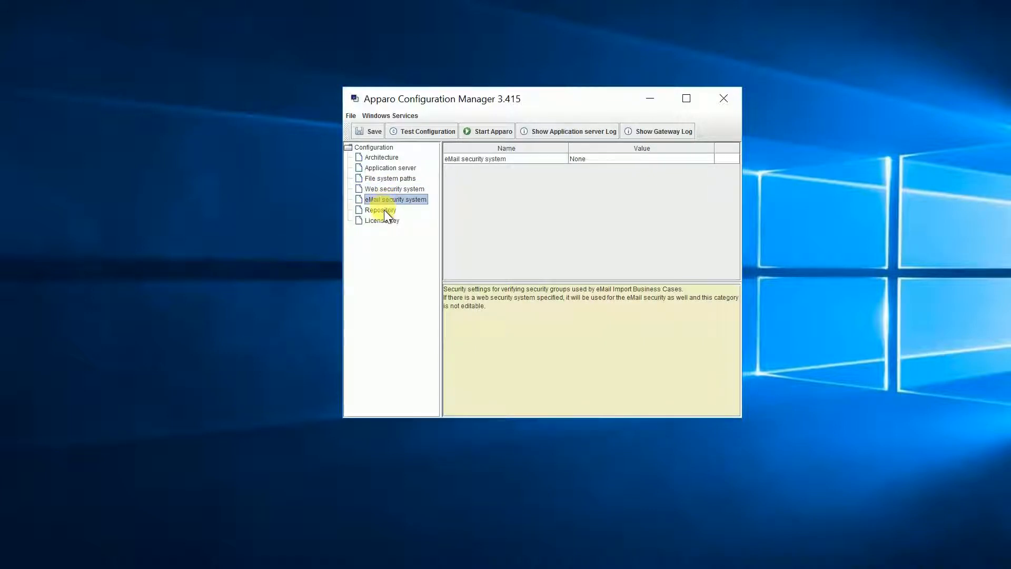
left_click(384, 210)
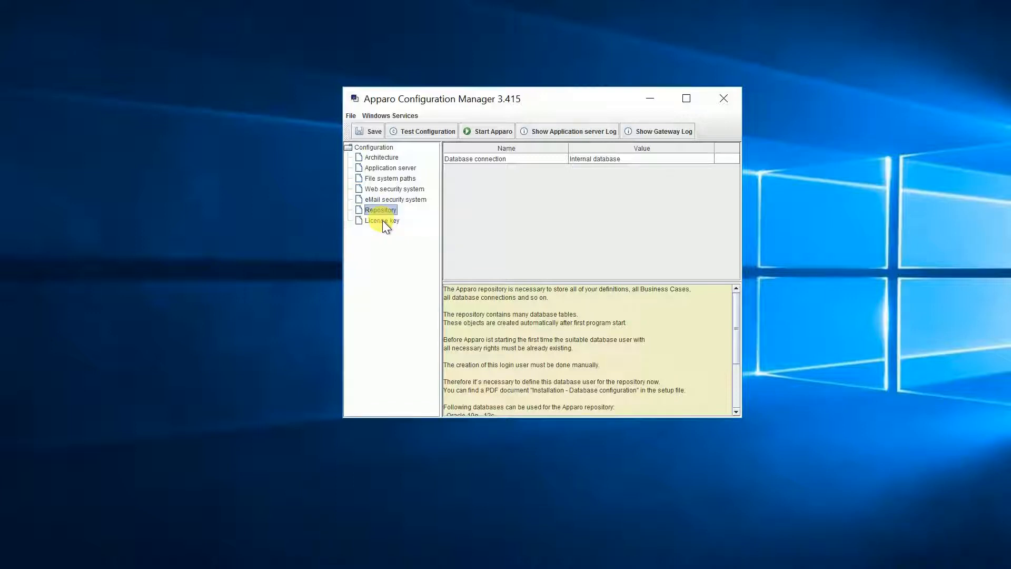
left_click(383, 221)
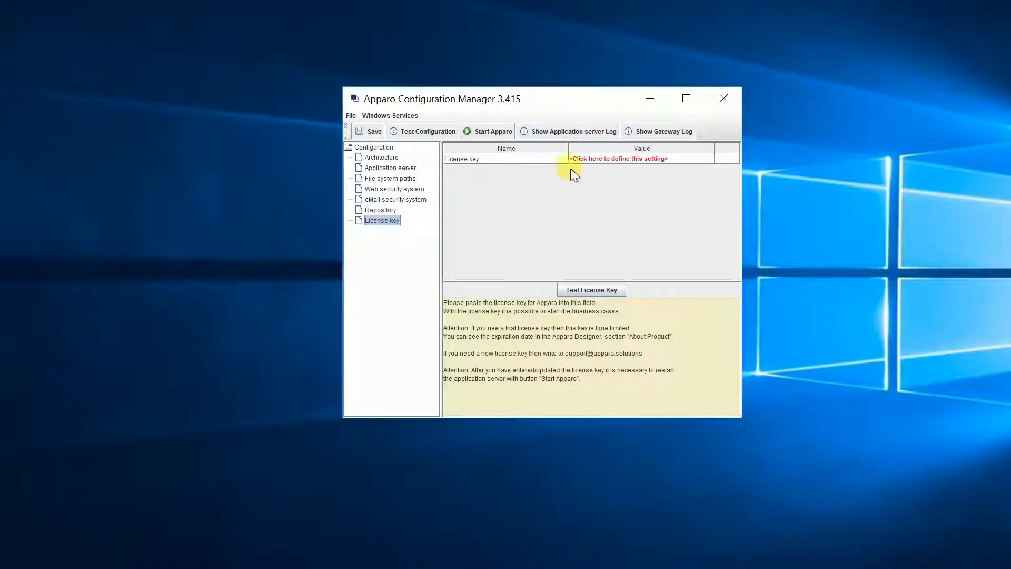
Paste the license key into the License key value and test the configuration successfully.
left_click(582, 160)
key("ctrl+v")
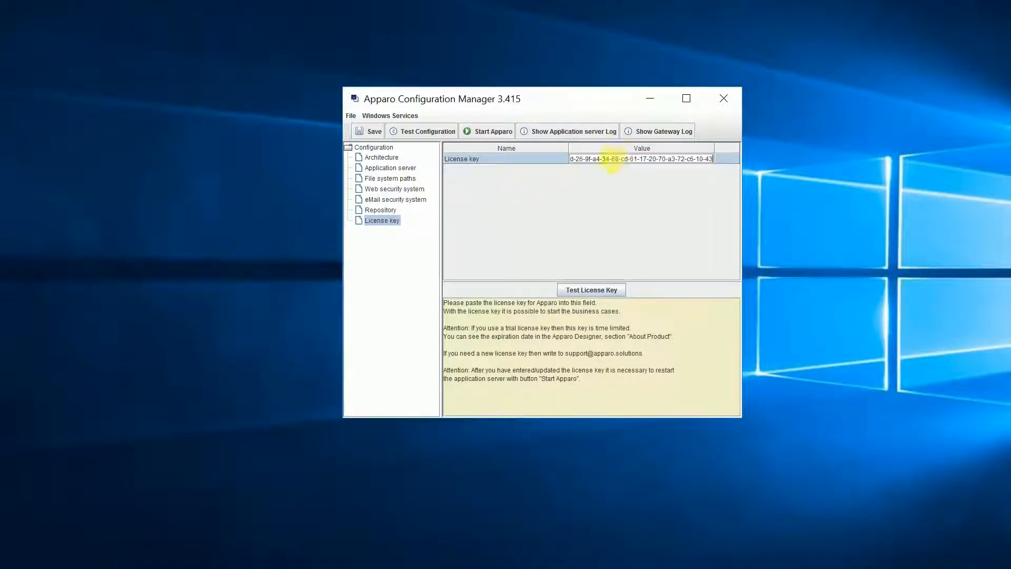
key("Tab")
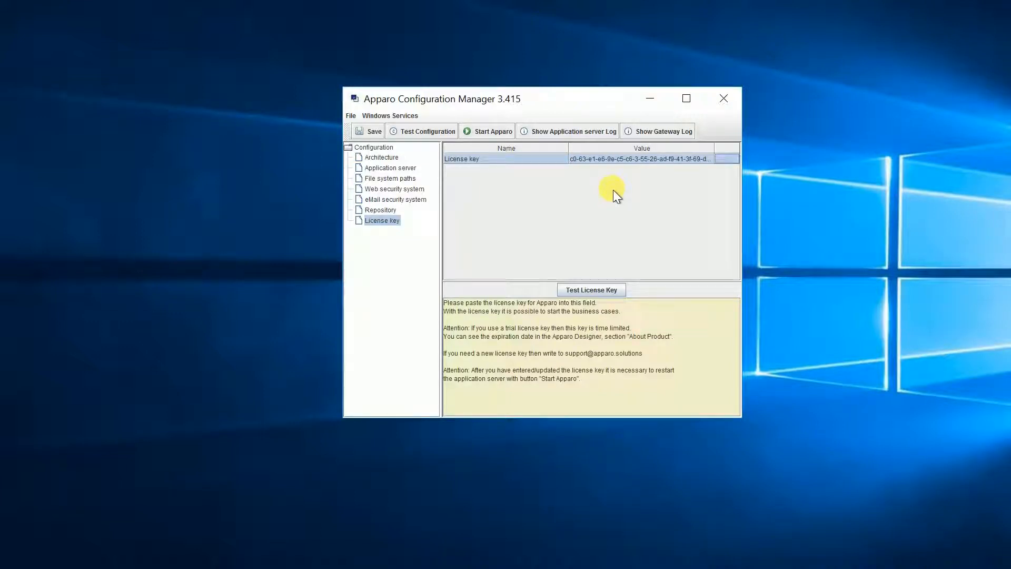
left_click(440, 134)
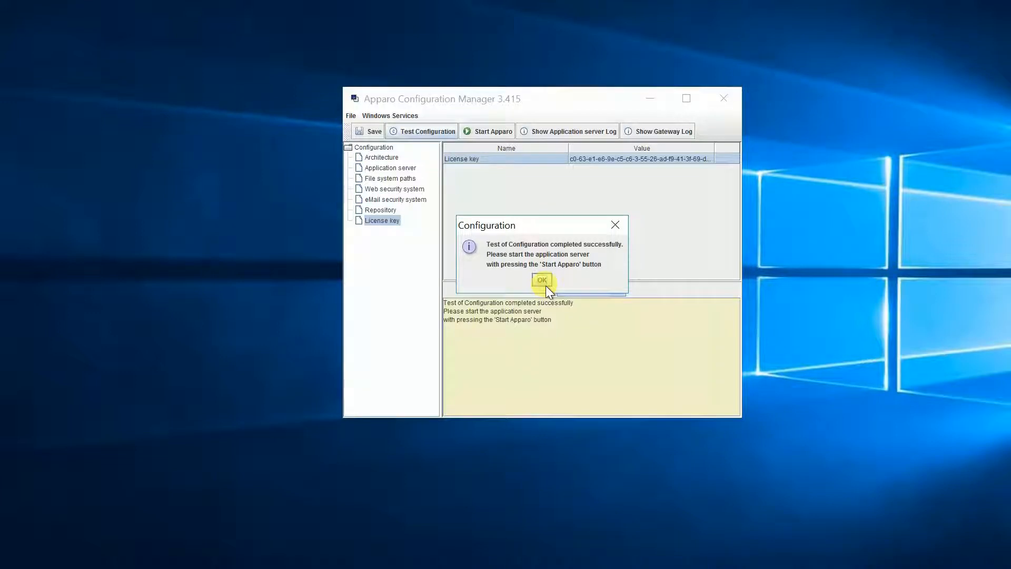
Dismiss the test message and start the Apparo application server.
left_click(545, 284)
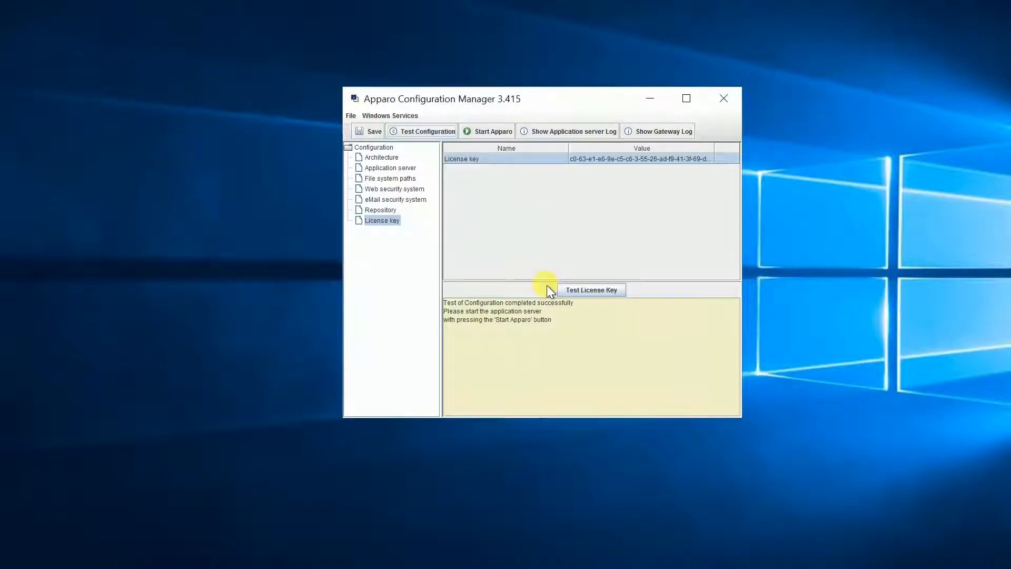
left_click(491, 133)
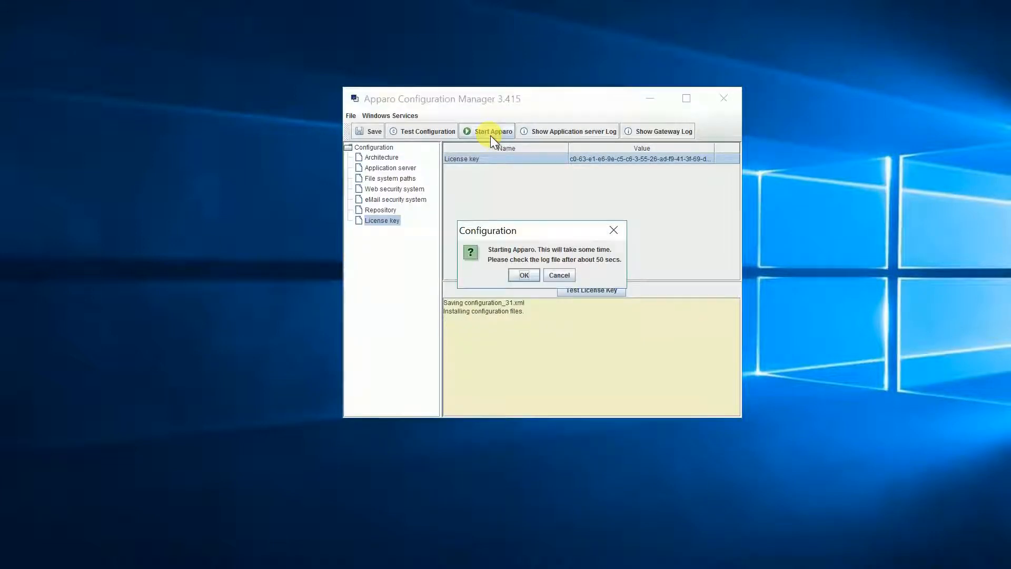
left_click(521, 276)
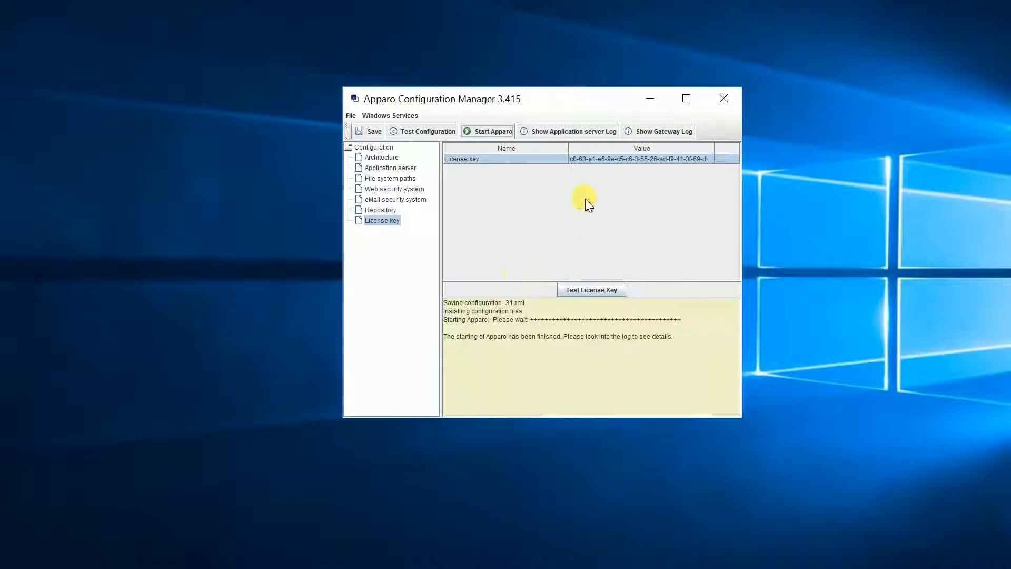
Check the application server log and the gateway log, closing each.
left_click(571, 131)
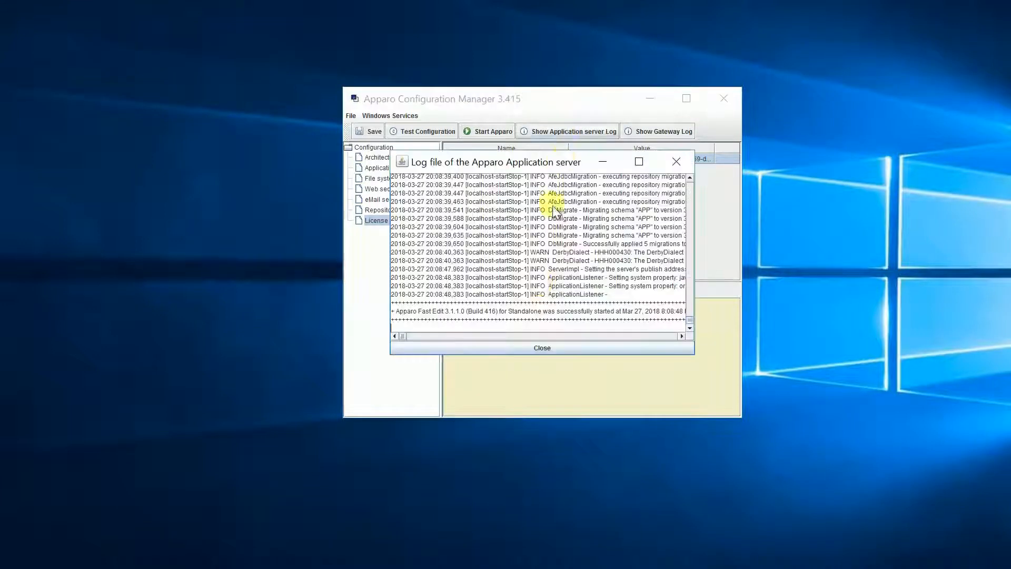
left_click(535, 349)
left_click(654, 133)
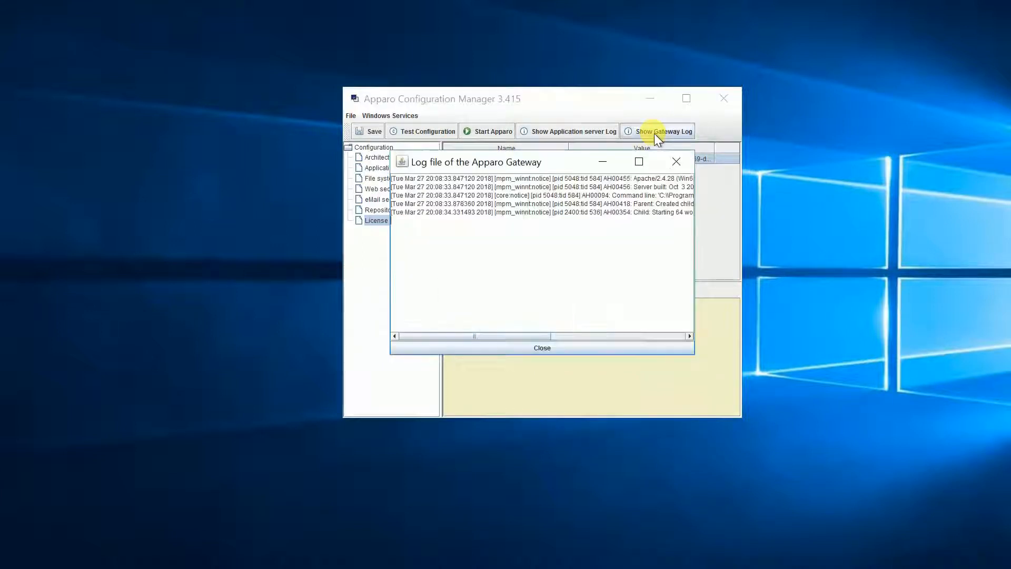
left_click(541, 350)
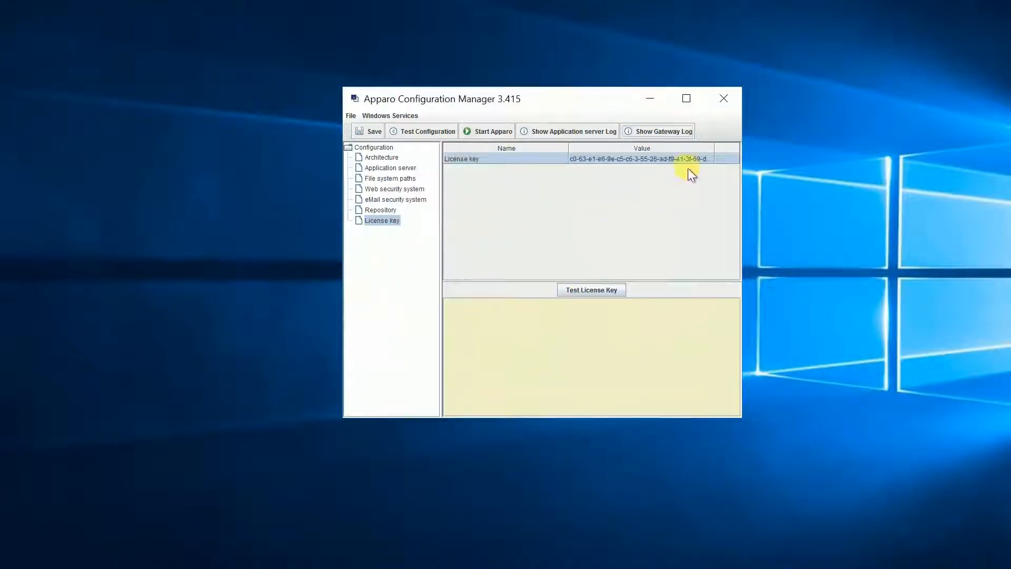
Close the Configuration Manager and create a client with identifier and name 'Demo'.
left_click(726, 101)
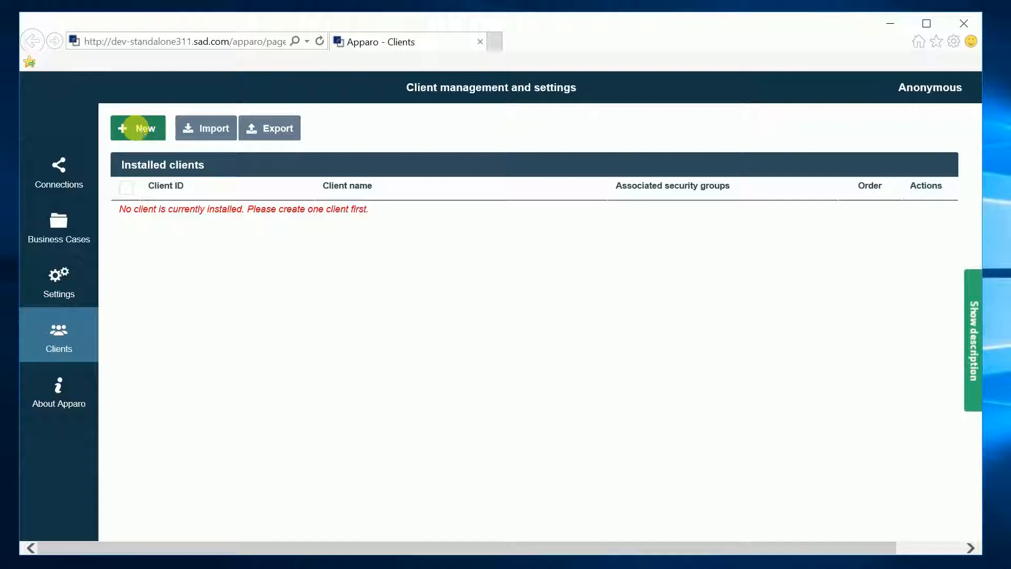
left_click(144, 131)
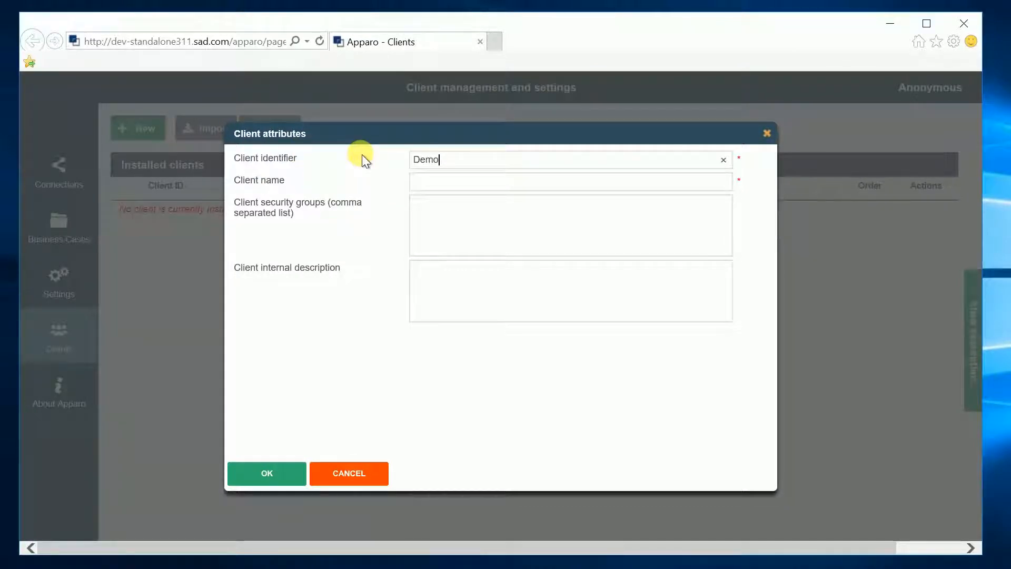
key("Tab")
type("Demo")
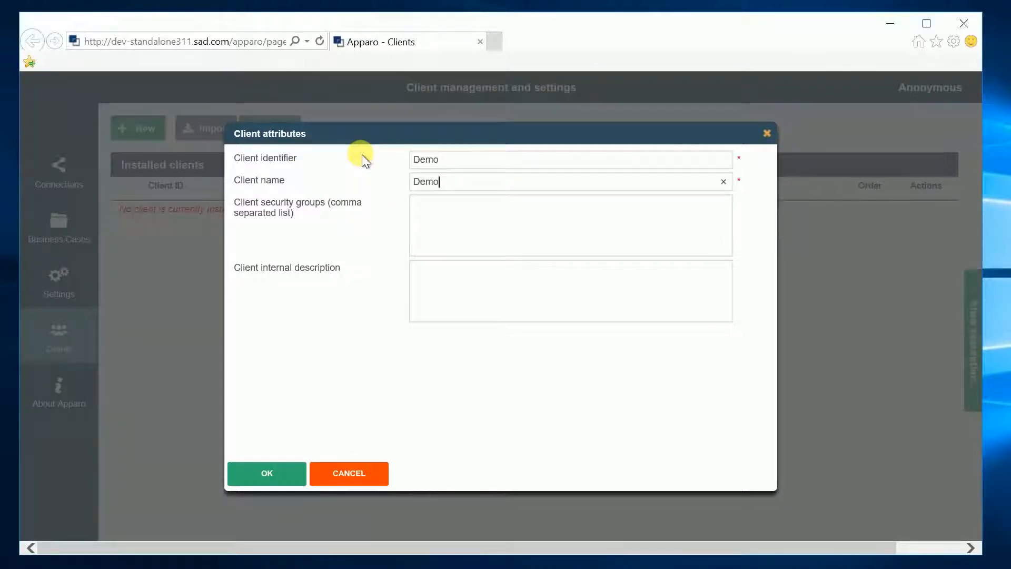
left_click(253, 465)
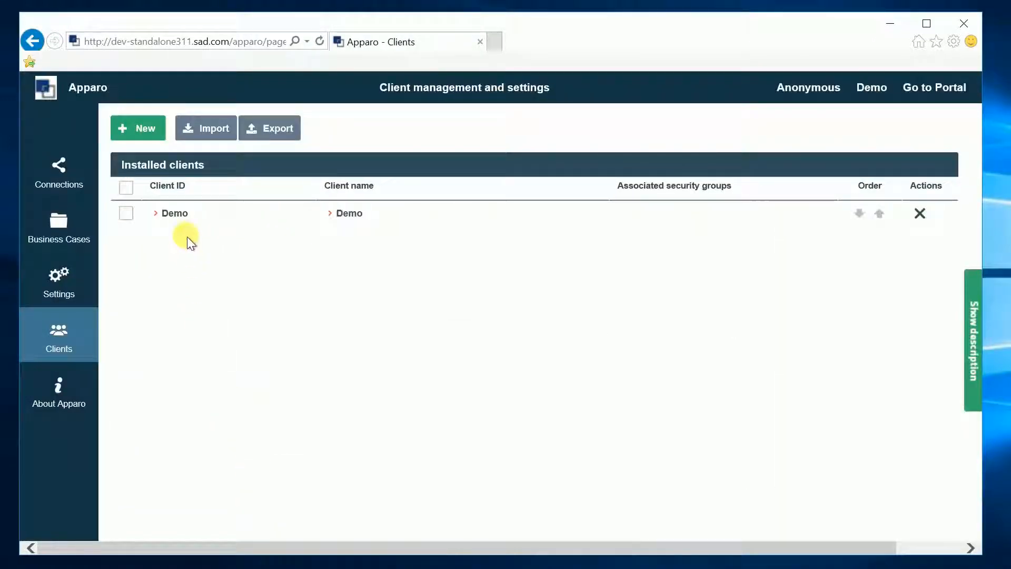
Open the Demo client's settings, view its General and Languages pages, and start a language import.
left_click(175, 213)
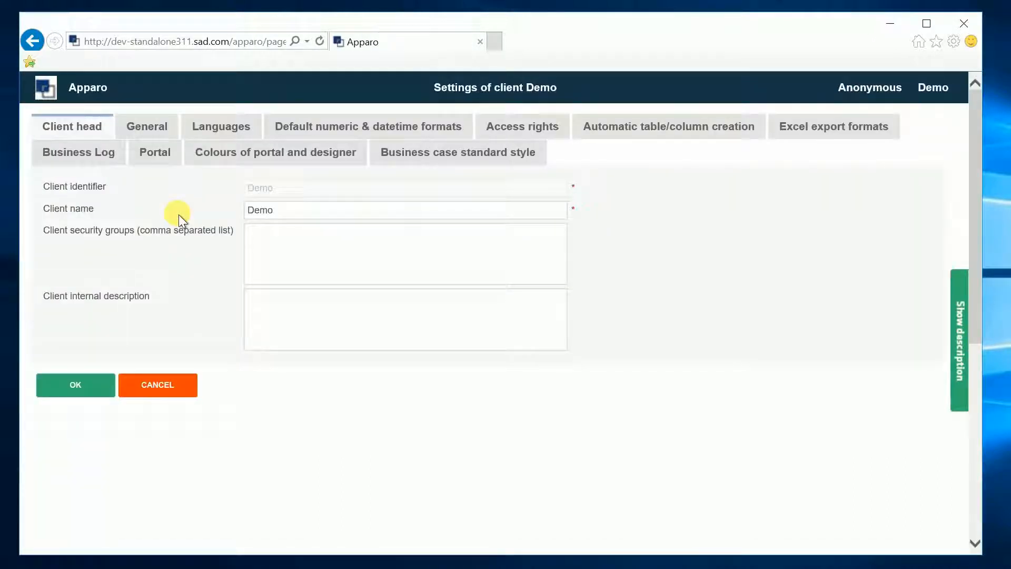
left_click(152, 132)
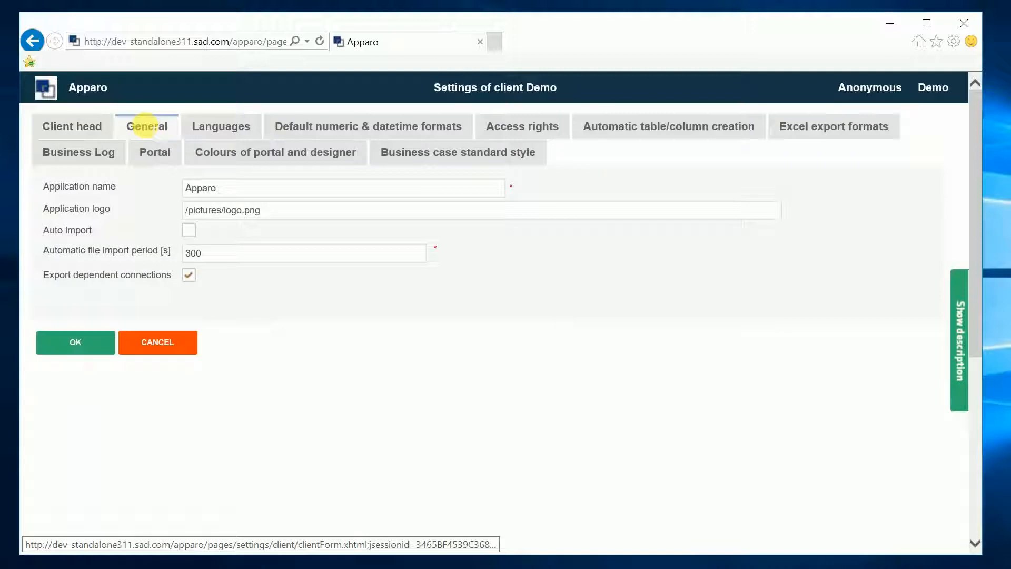
left_click(216, 132)
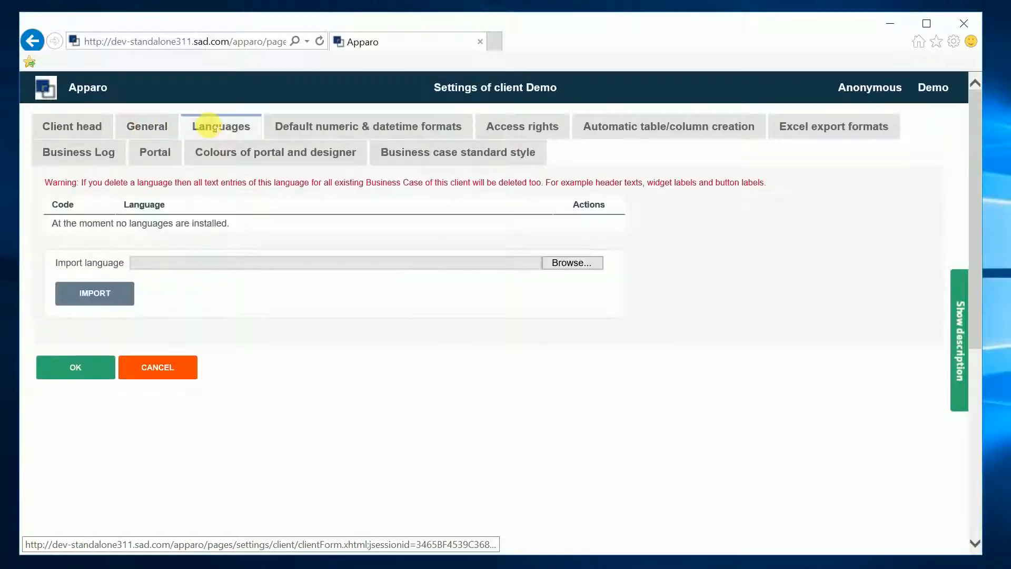
left_click(103, 296)
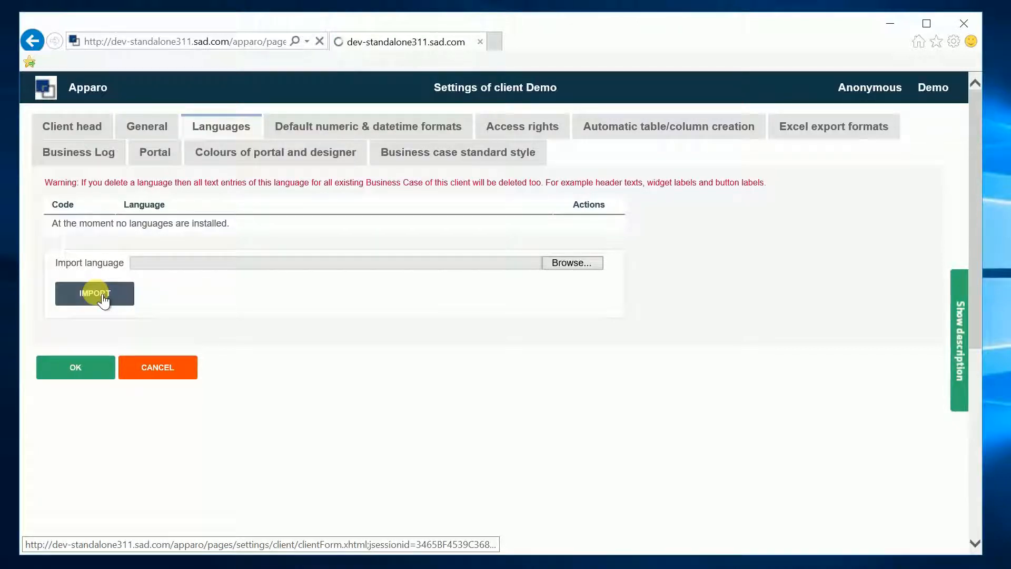
Import English from Program Files\Apparo\FastEdit\languages\client-english.xml and dismiss the success notice.
left_click(562, 267)
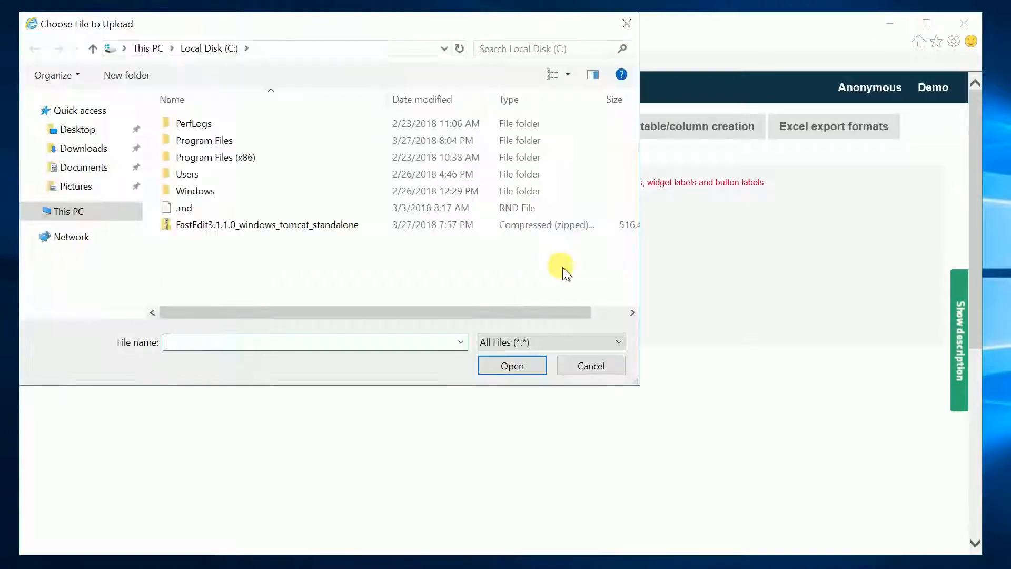
double_click(208, 147)
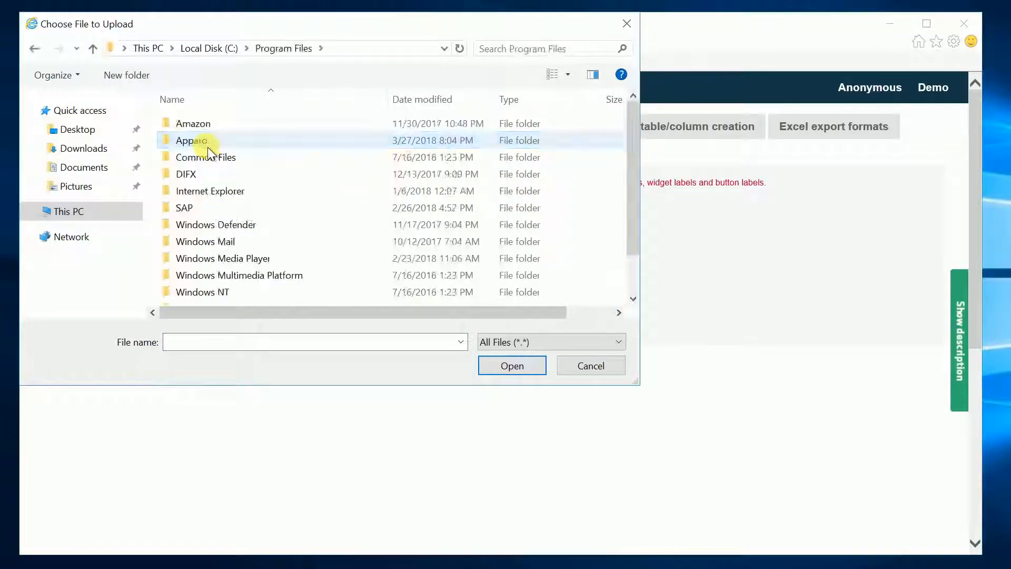
double_click(207, 146)
double_click(194, 130)
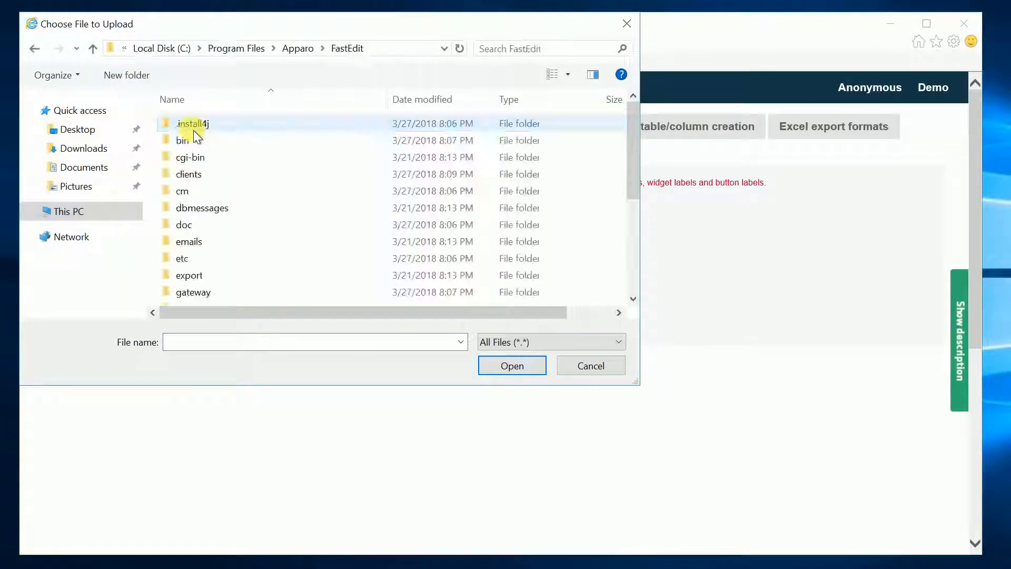
scroll(198, 235, "down", 1)
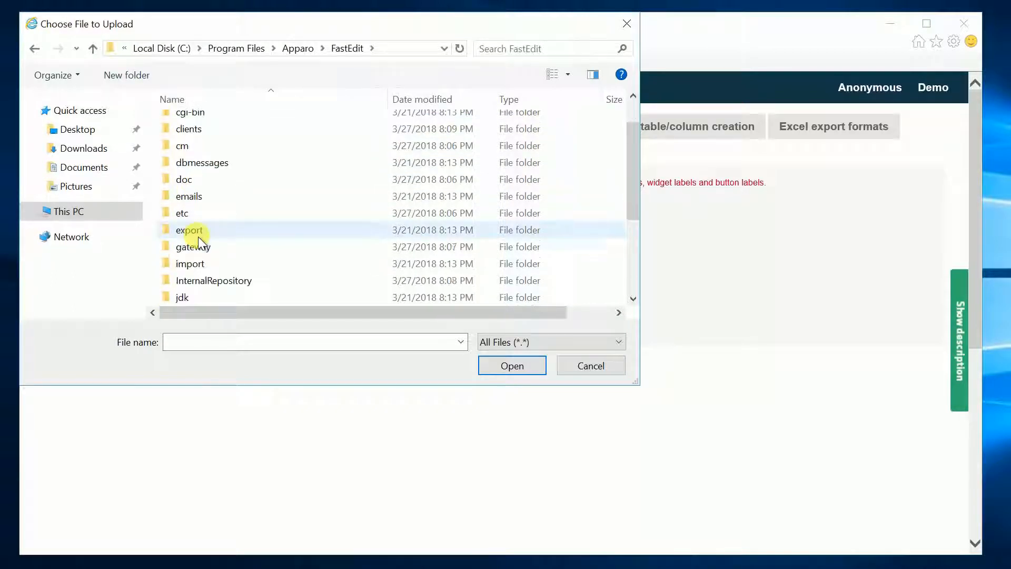
scroll(198, 236, "down", 1)
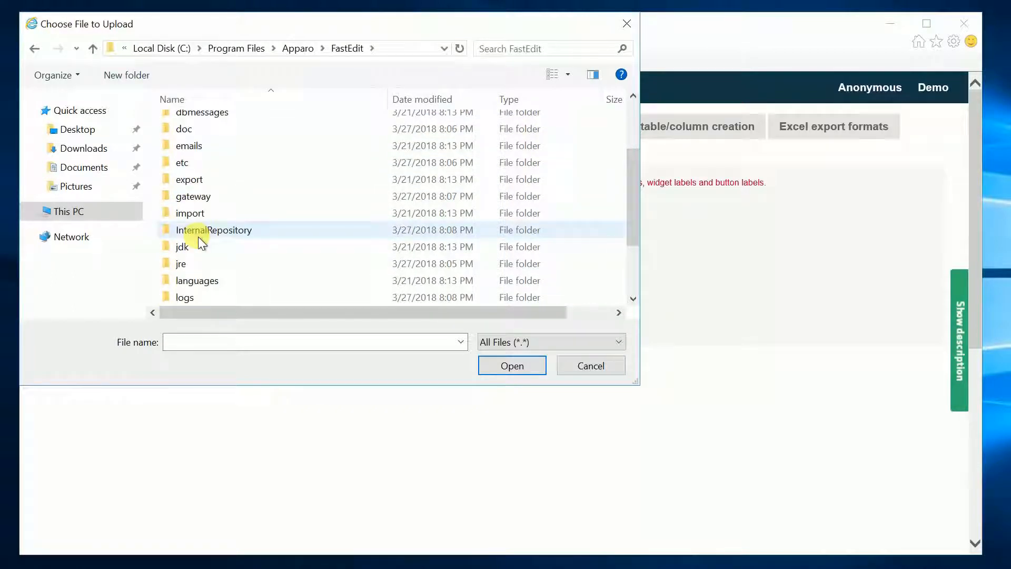
left_click(198, 282)
double_click(198, 283)
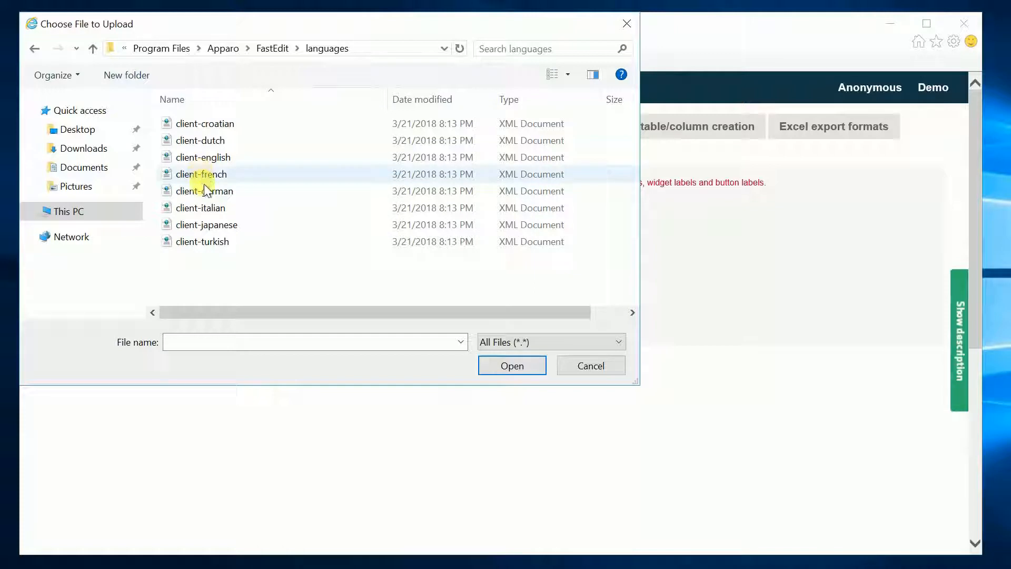
double_click(202, 158)
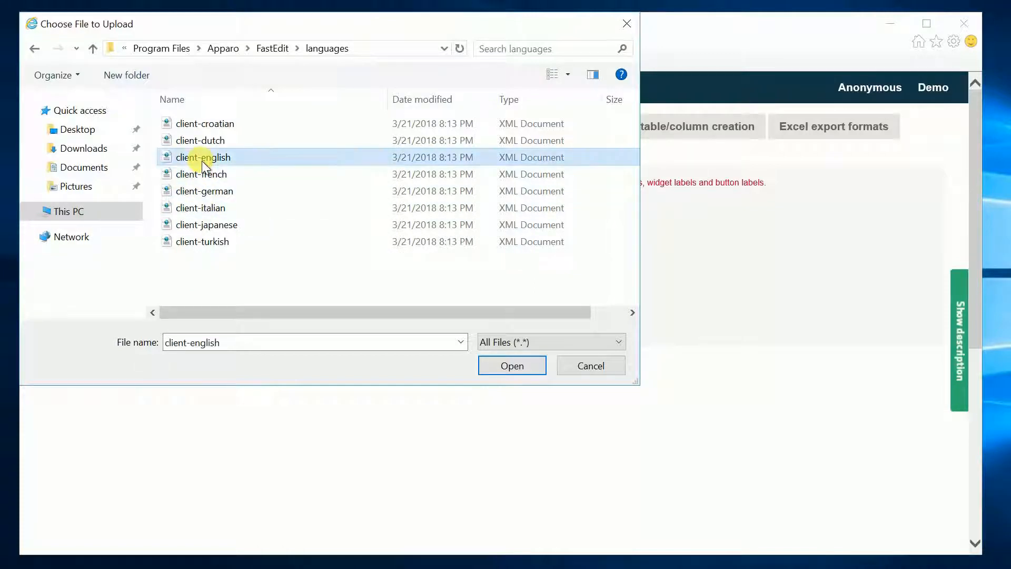
left_click(111, 295)
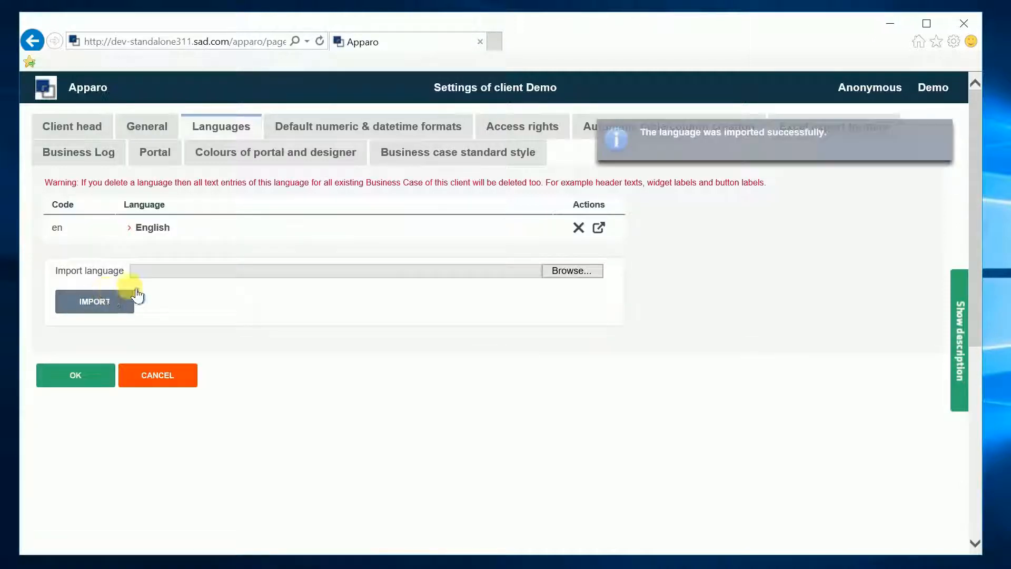
left_click(952, 133)
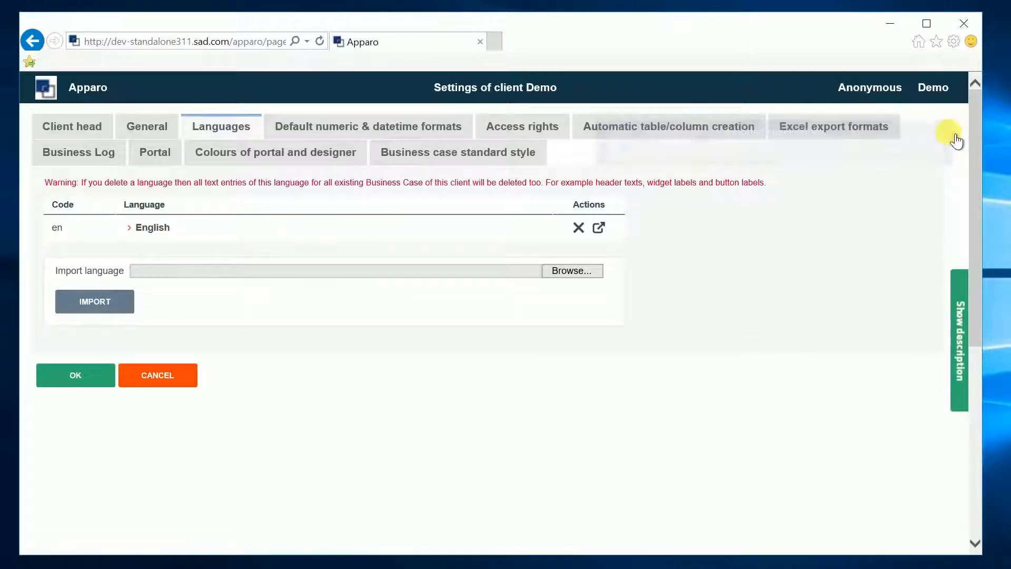
Review the numeric/datetime formats, access rights, table creation and Excel export settings.
left_click(377, 138)
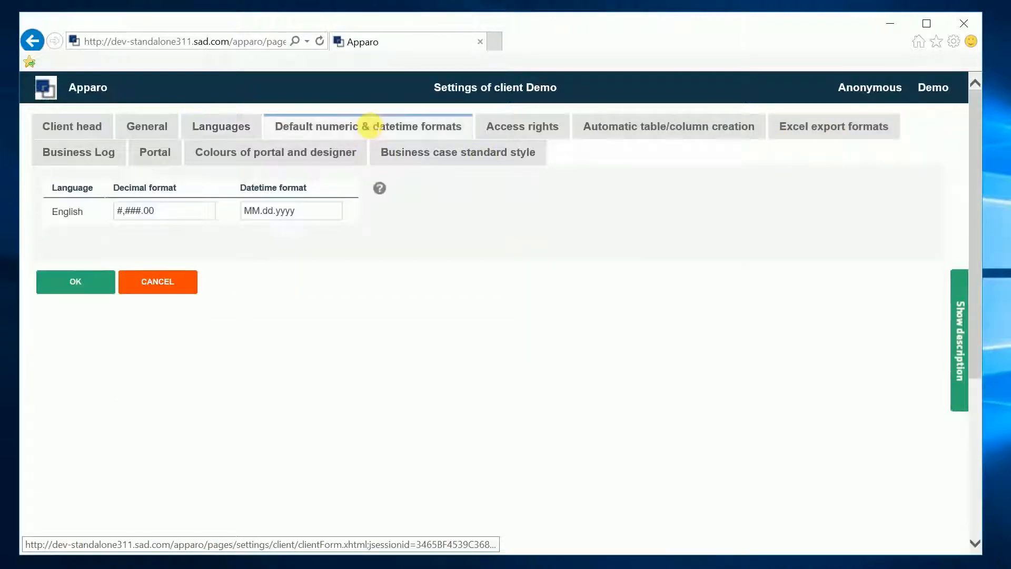
left_click(506, 132)
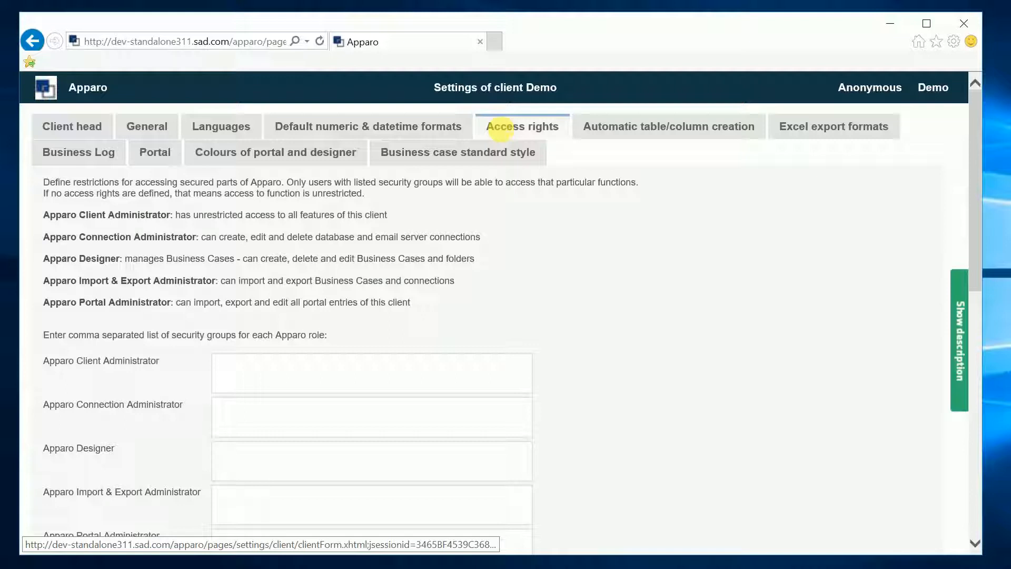
scroll(577, 245, "down", 4)
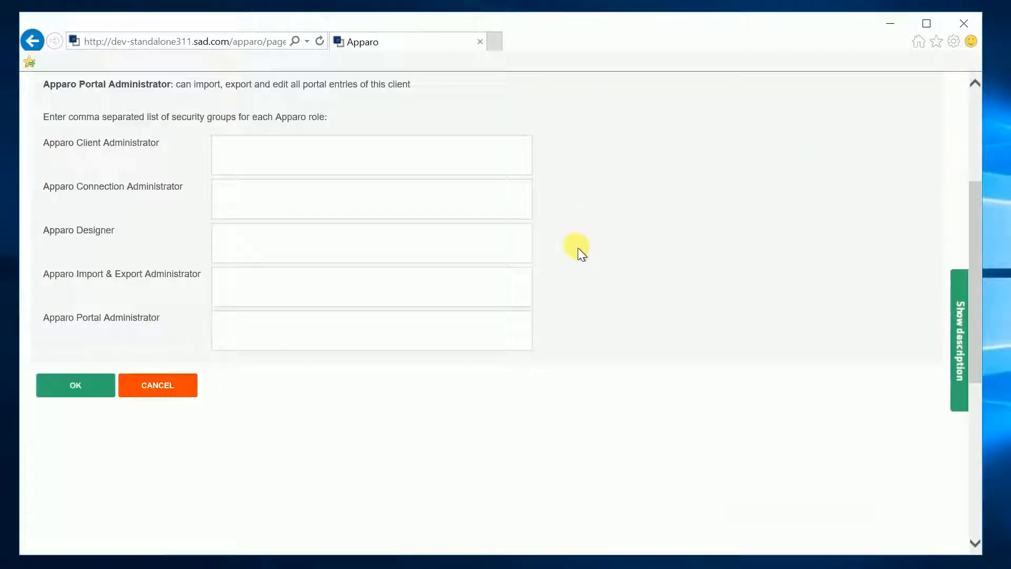
scroll(578, 247, "up", 4)
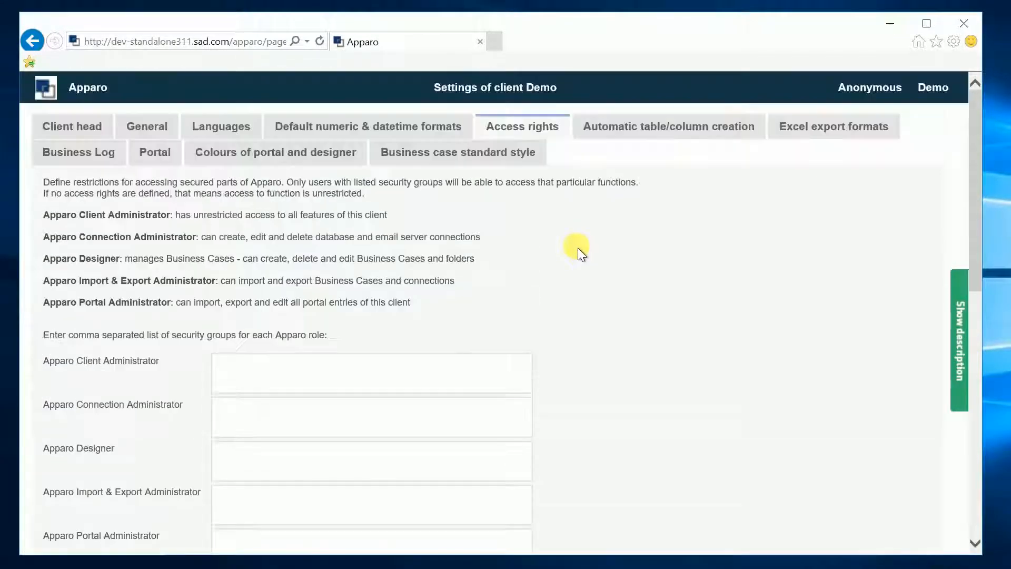
left_click(675, 135)
left_click(821, 132)
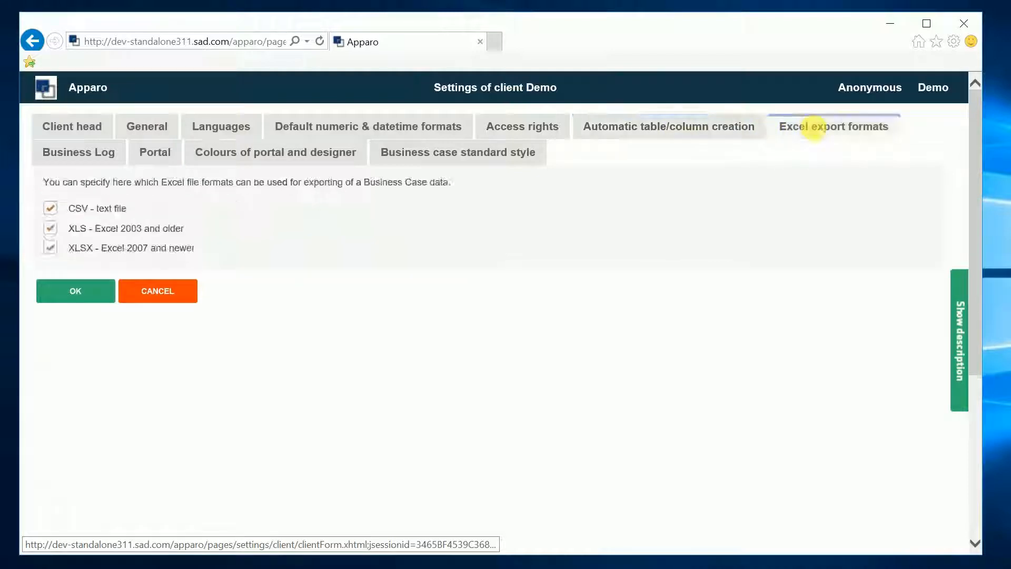
Review Business Log, portal, colour and style settings, then save and open Business Cases.
left_click(108, 153)
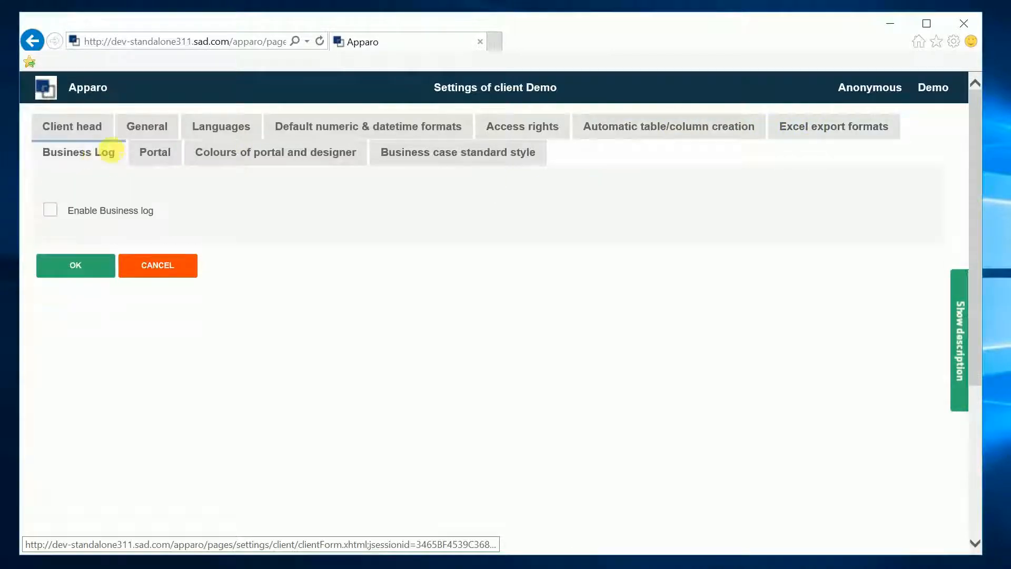
left_click(145, 151)
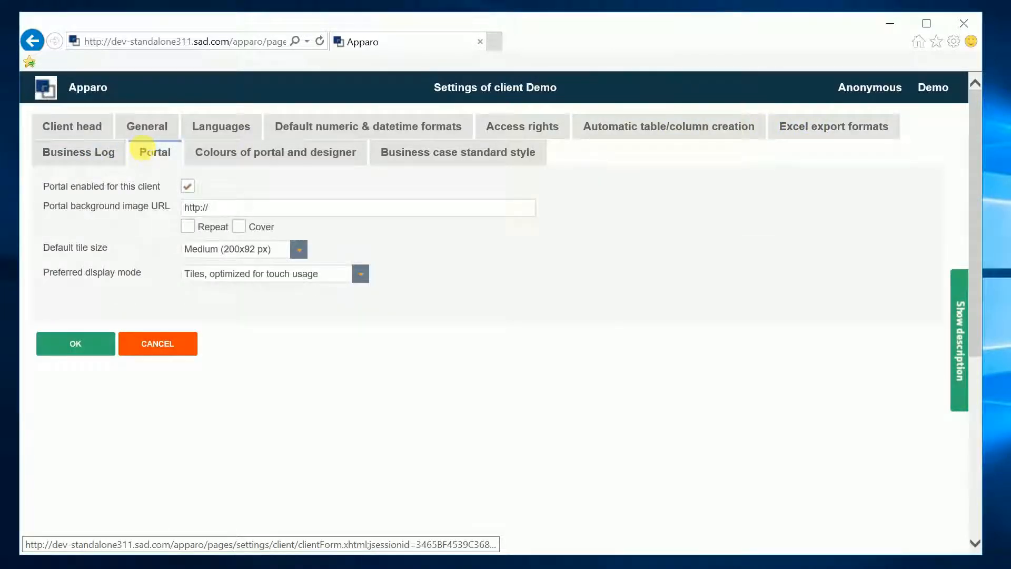
left_click(224, 154)
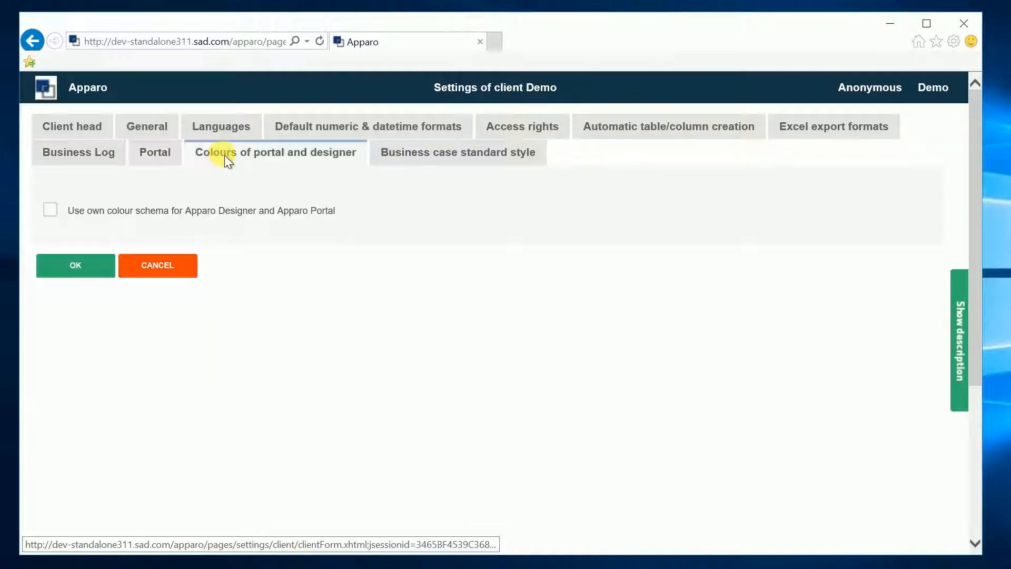
left_click(420, 158)
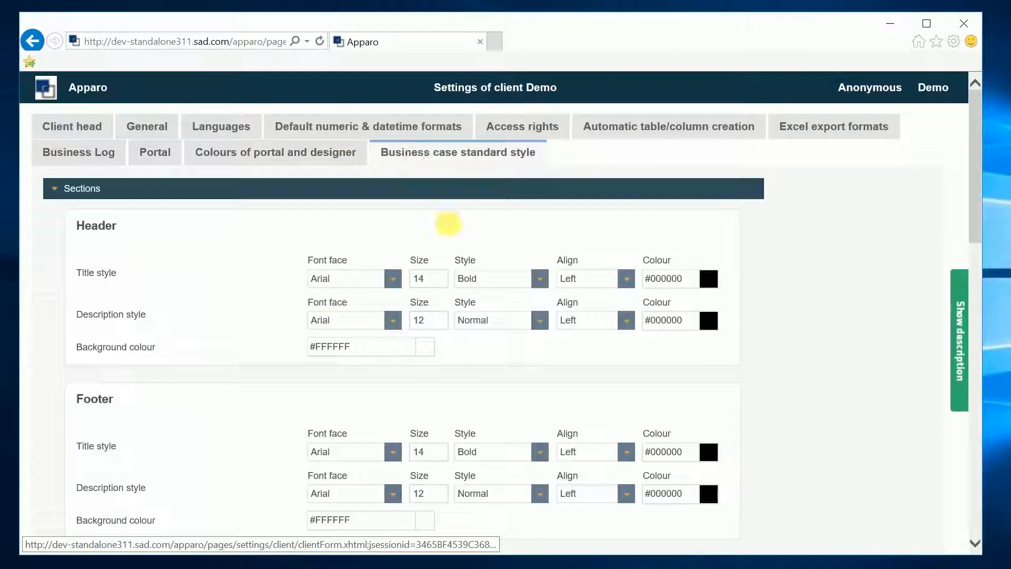
left_click(55, 188)
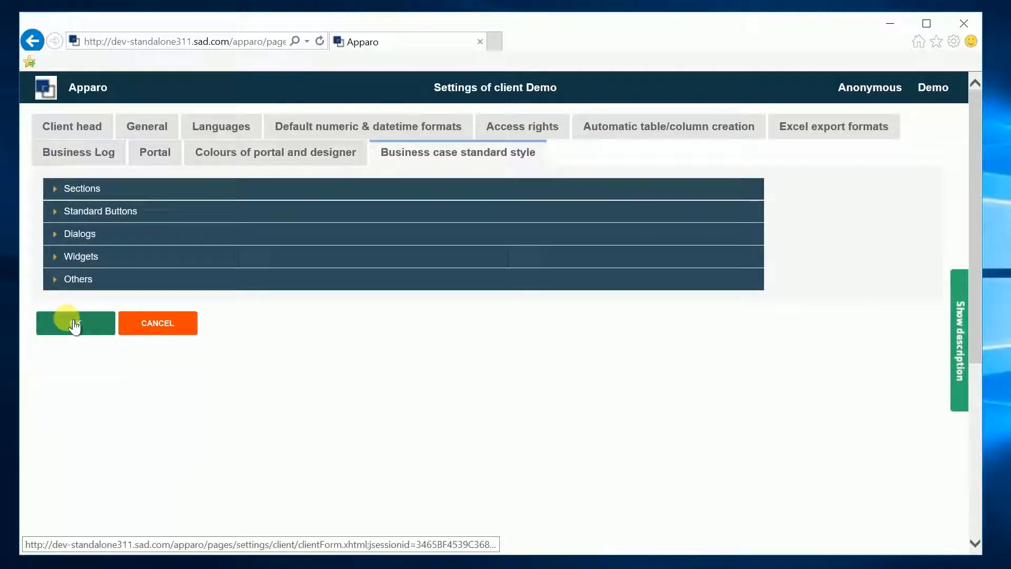
left_click(74, 326)
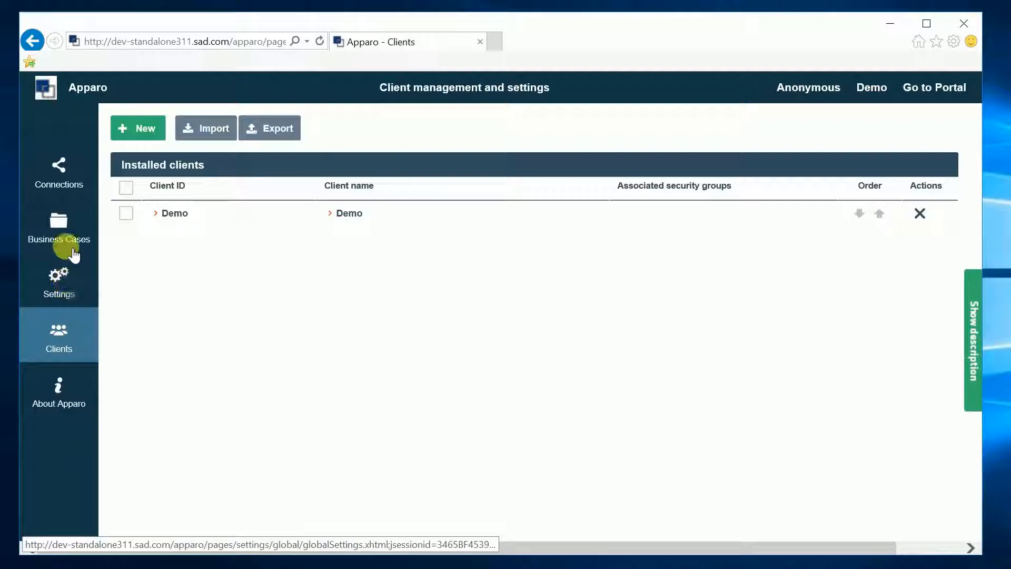
left_click(74, 238)
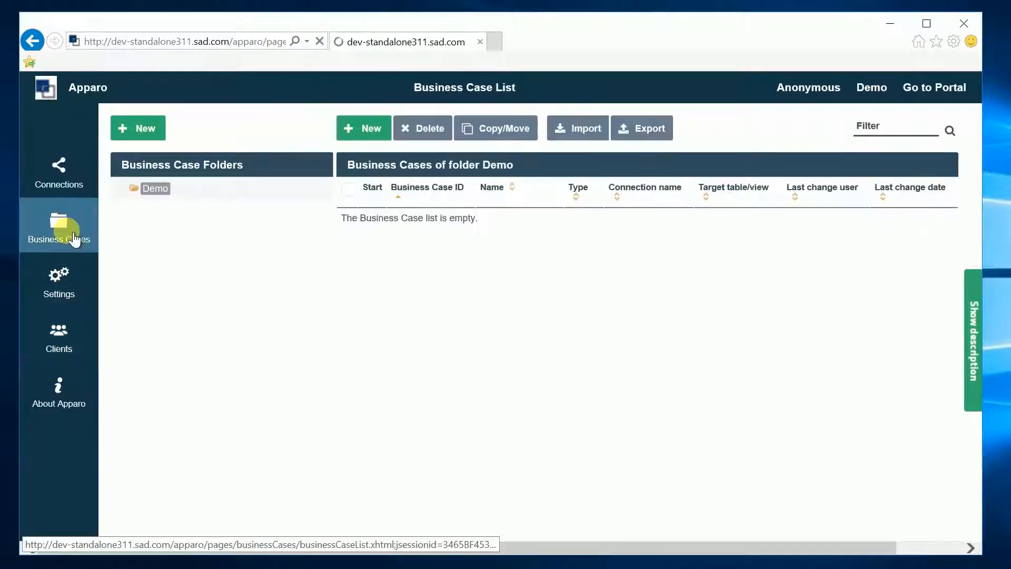